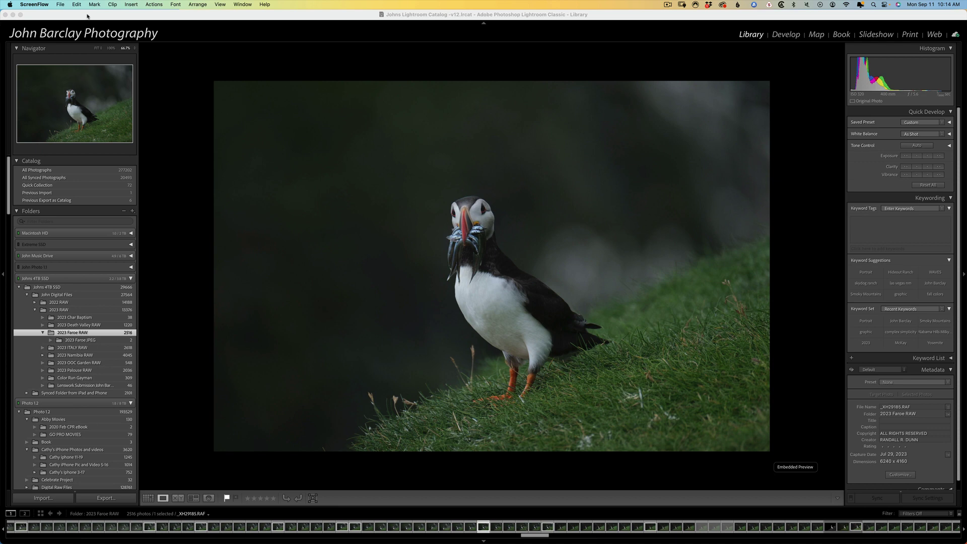
In Lightroom Classic, go to File > Plug-in Extras to reach Process with Topaz Photo AI.
click(60, 5)
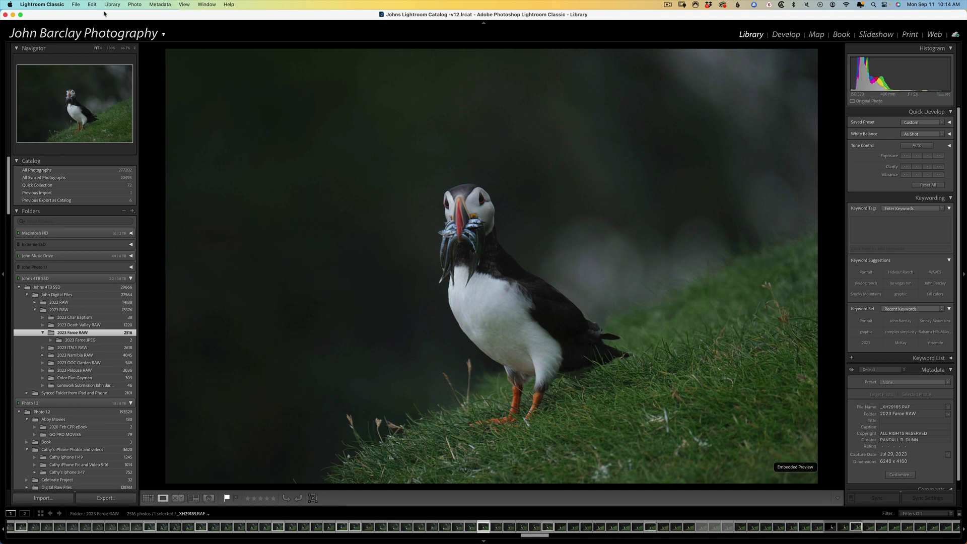
click(78, 5)
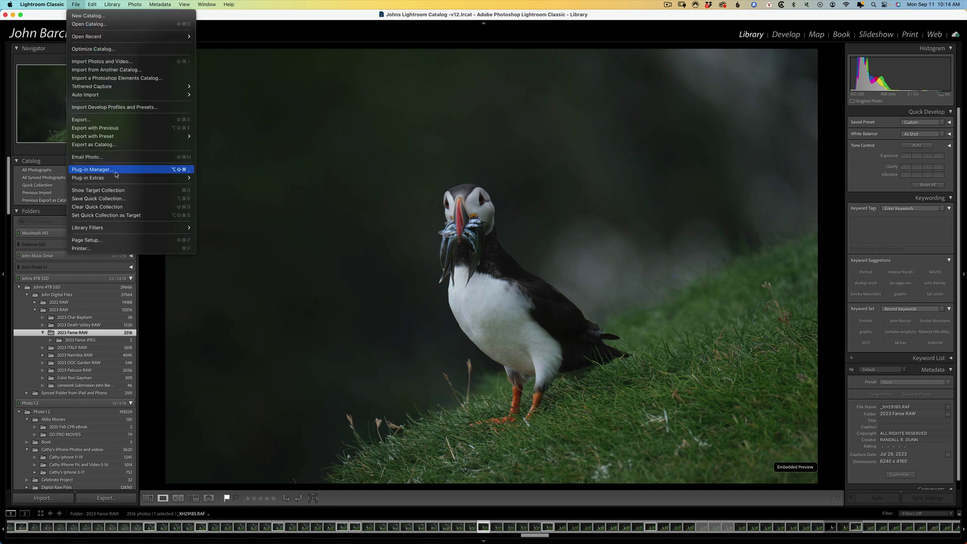
mouse_move(103, 180)
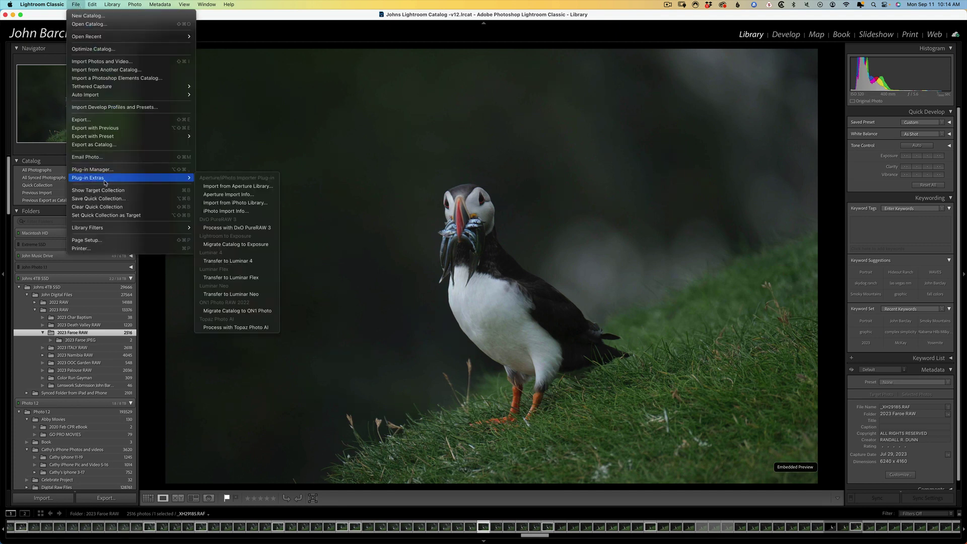
Send the puffin RAW to Topaz Photo AI and review Autopilot's medium-blur subject sharpening side by side.
click(235, 328)
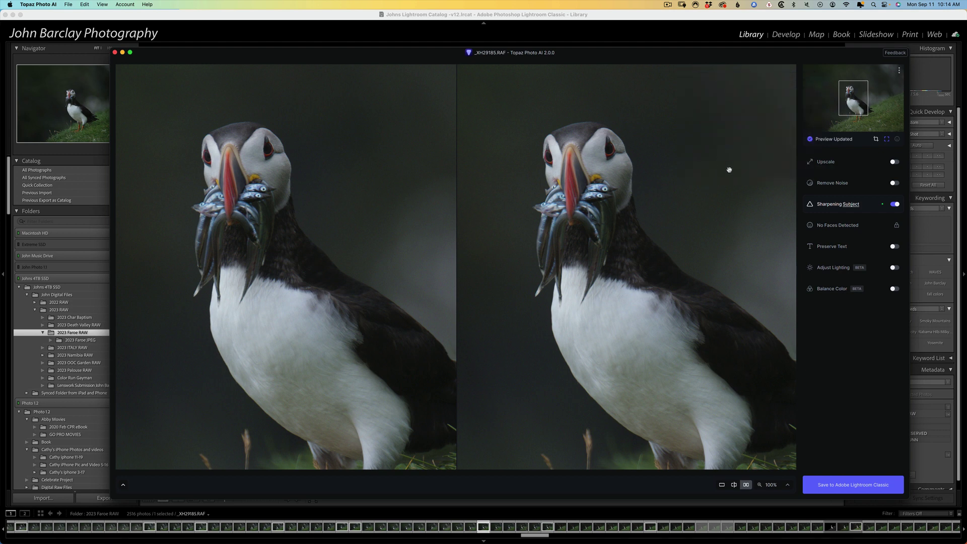
mouse_move(809, 212)
click(52, 3)
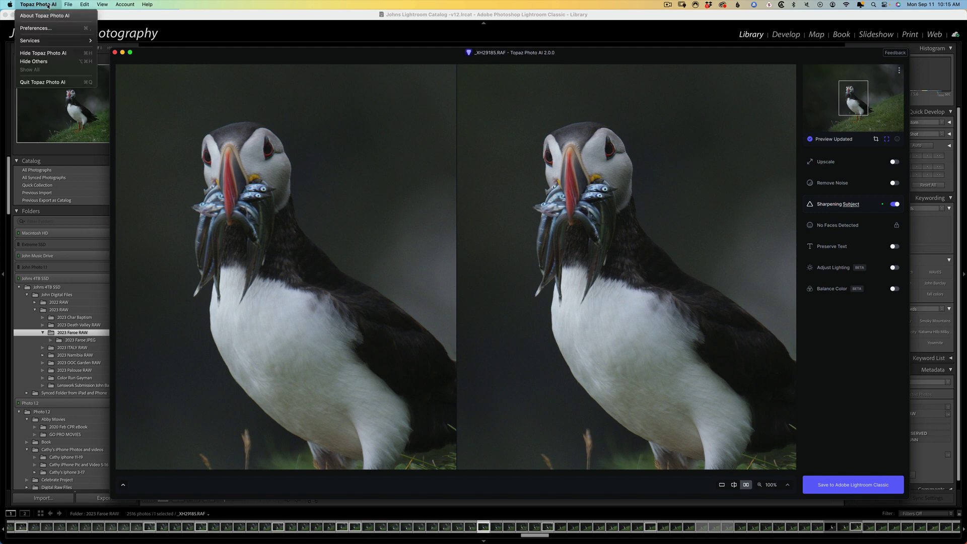
click(52, 31)
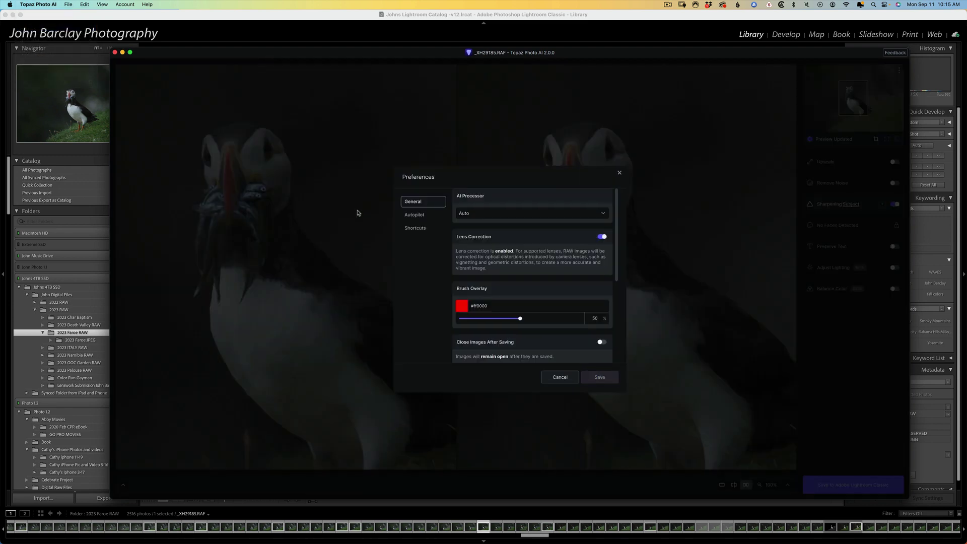
scroll(491, 241, down, 5)
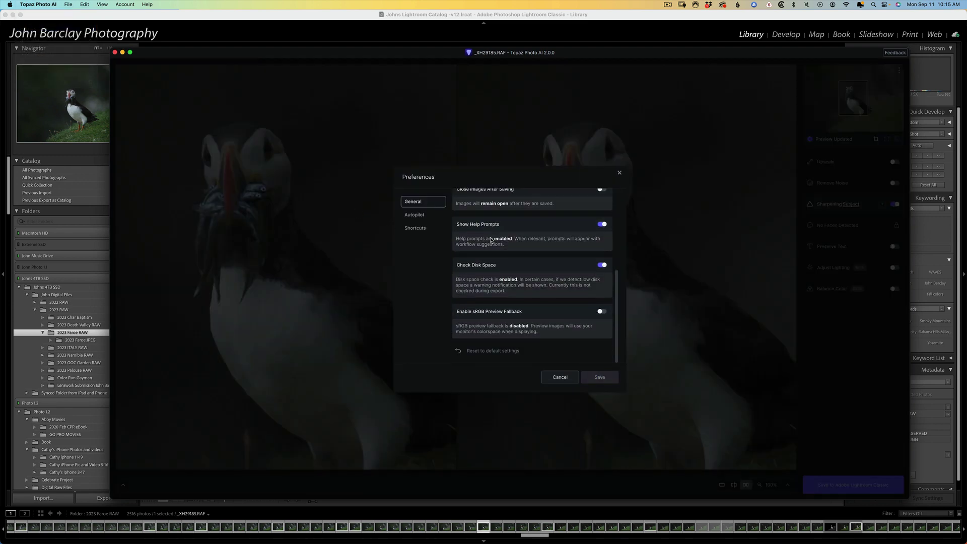
scroll(488, 240, up, 4)
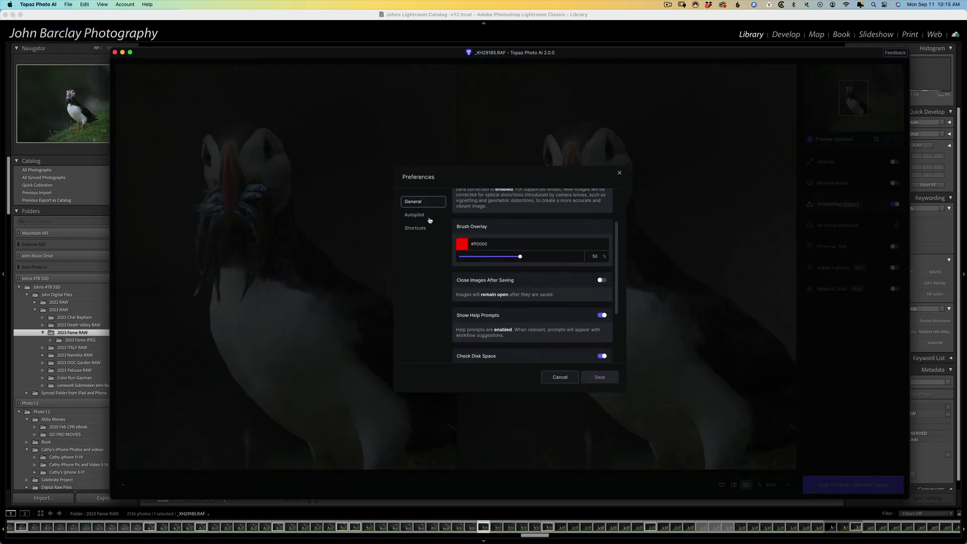
click(417, 217)
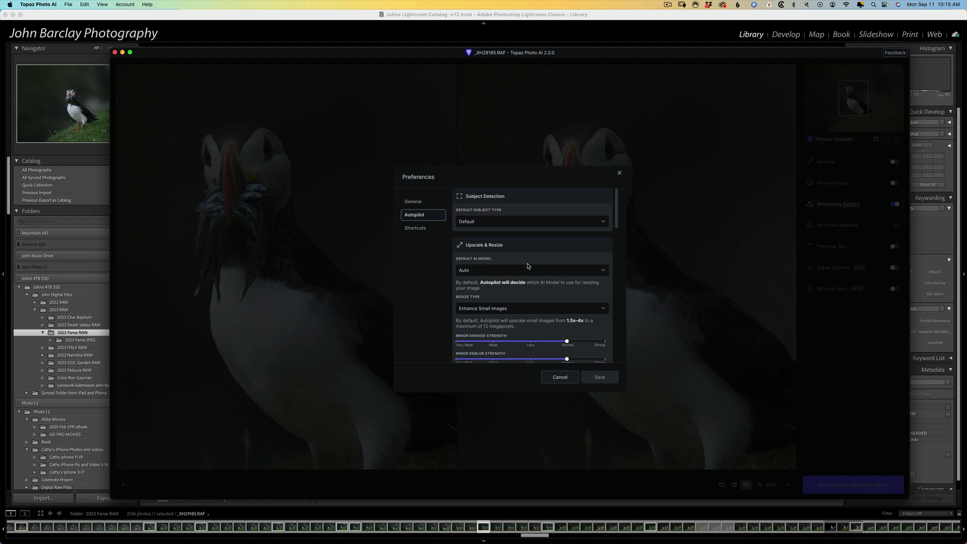
scroll(529, 266, down, 1)
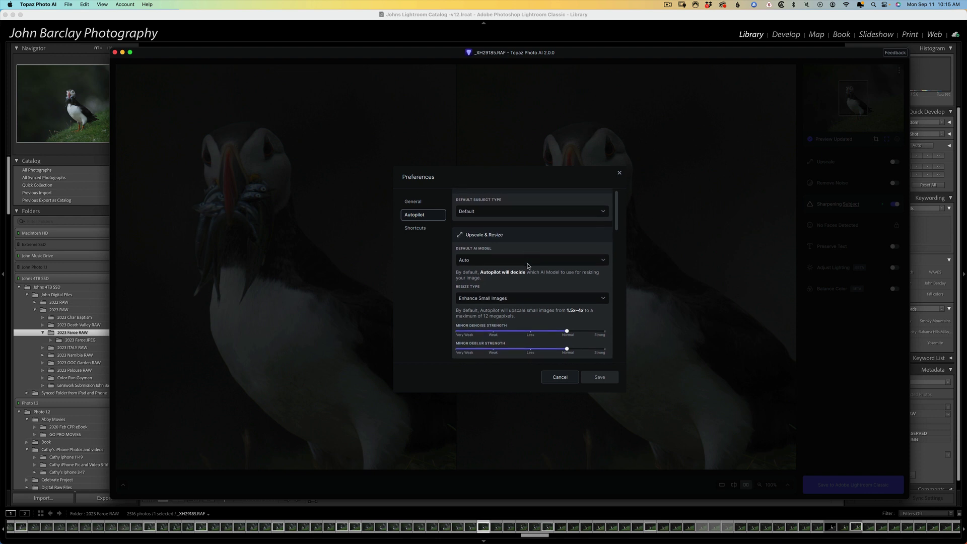
scroll(528, 266, up, 1)
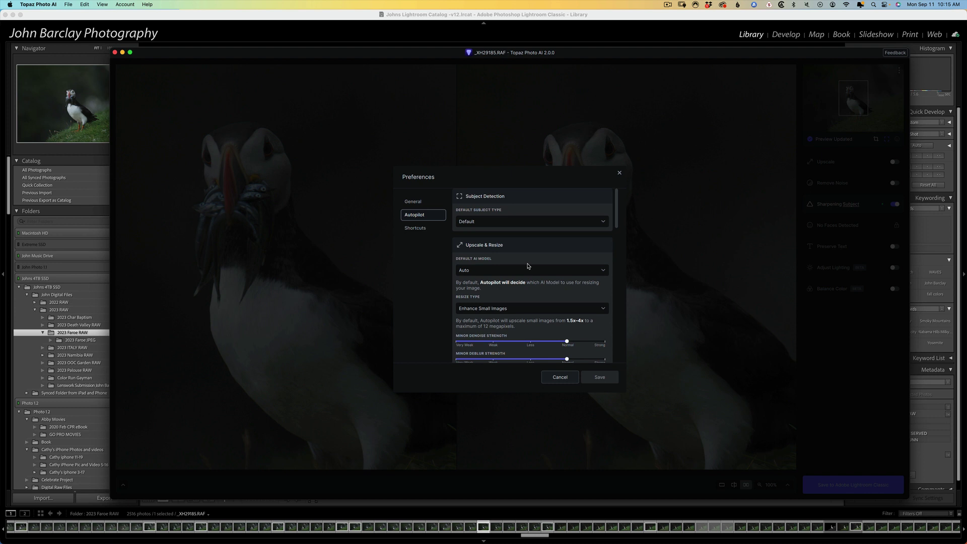
scroll(528, 266, down, 5)
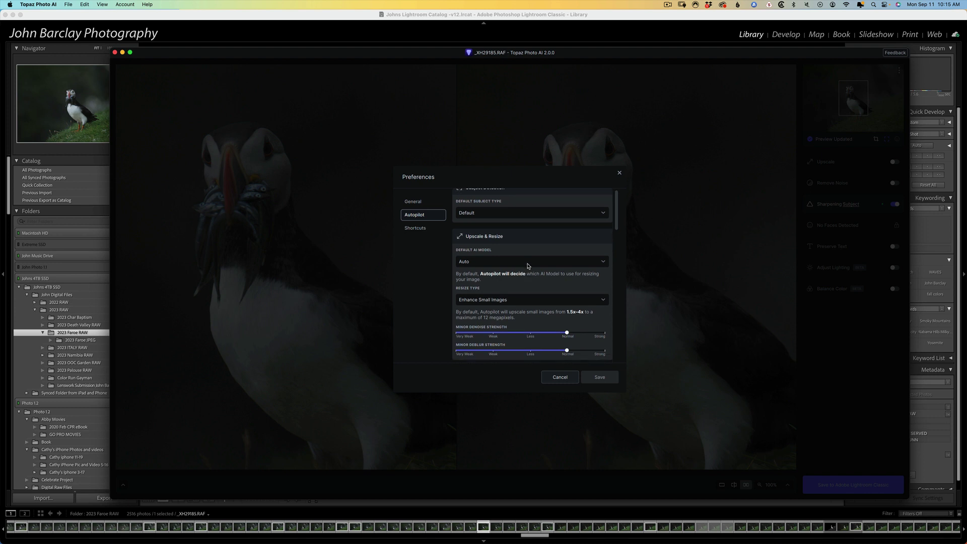
scroll(528, 265, down, 10)
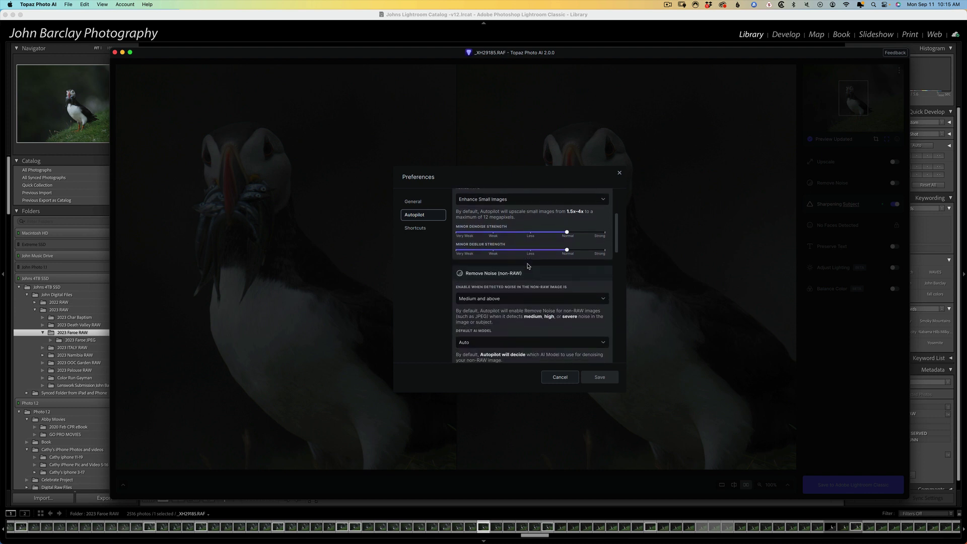
scroll(527, 265, down, 12)
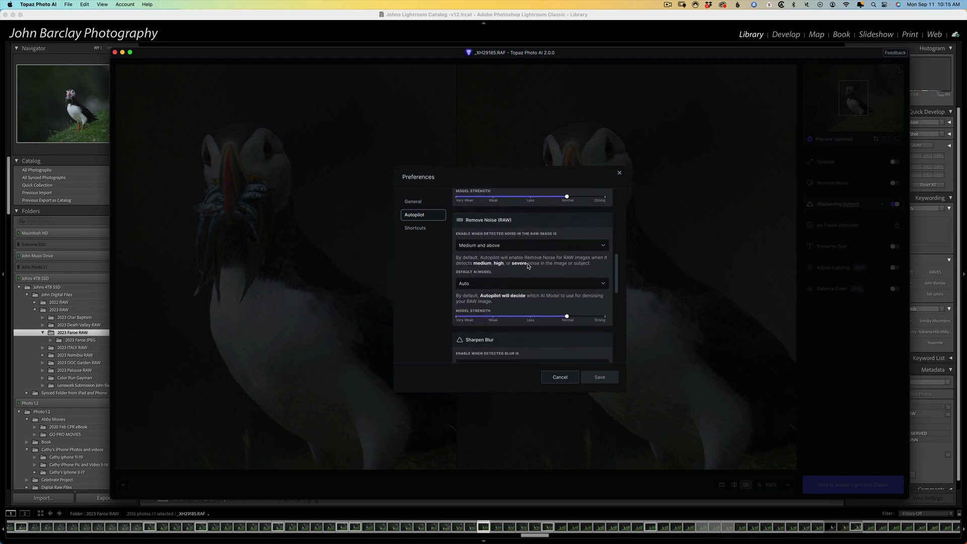
scroll(528, 266, down, 15)
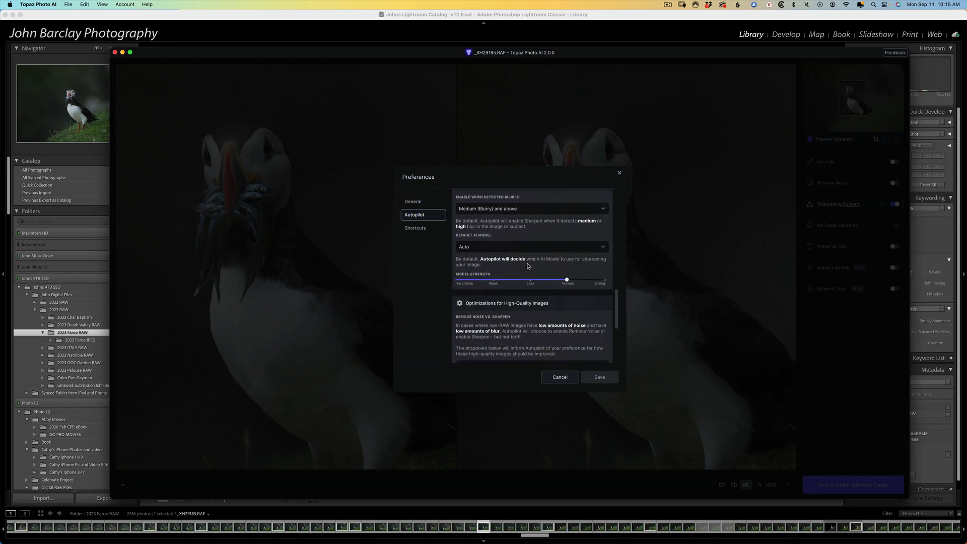
scroll(528, 266, down, 12)
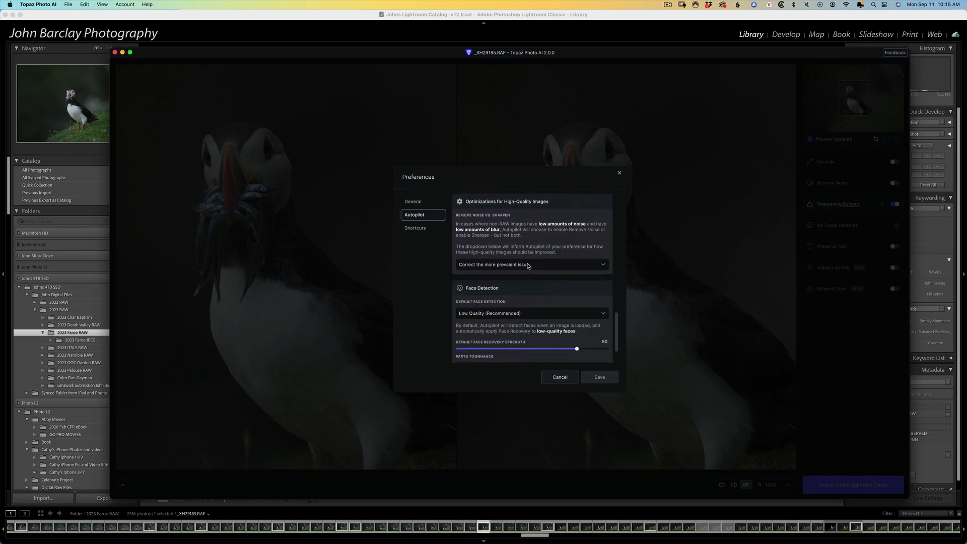
scroll(528, 266, down, 2)
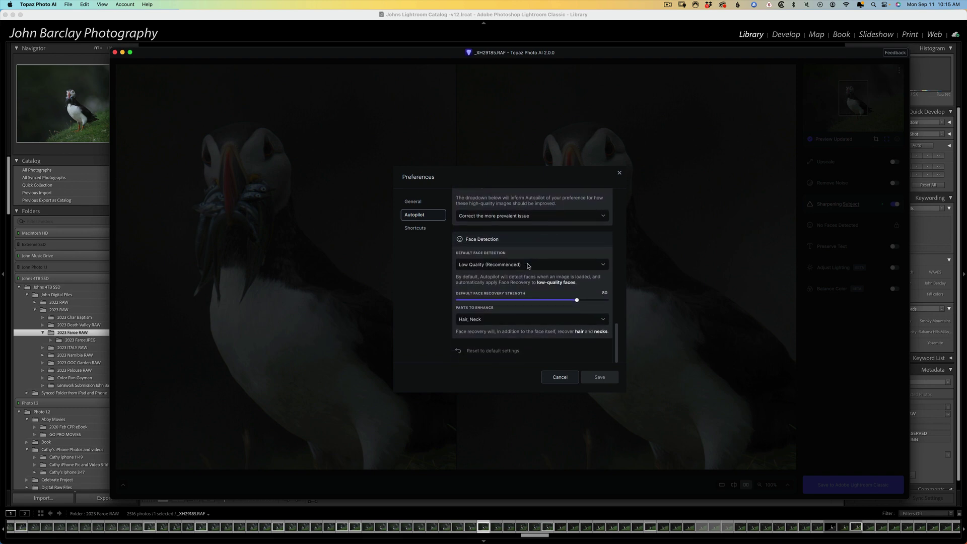
scroll(528, 266, up, 20)
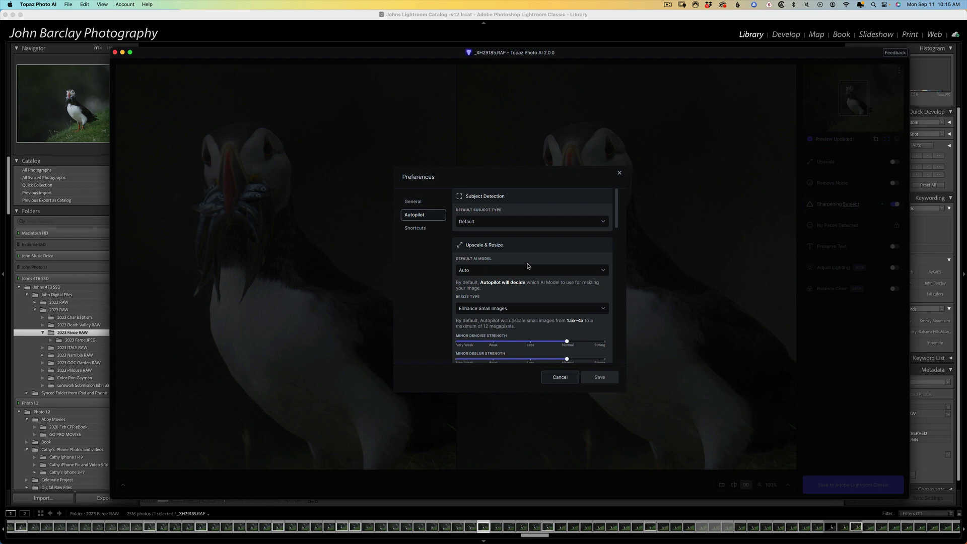
scroll(527, 261, down, 5)
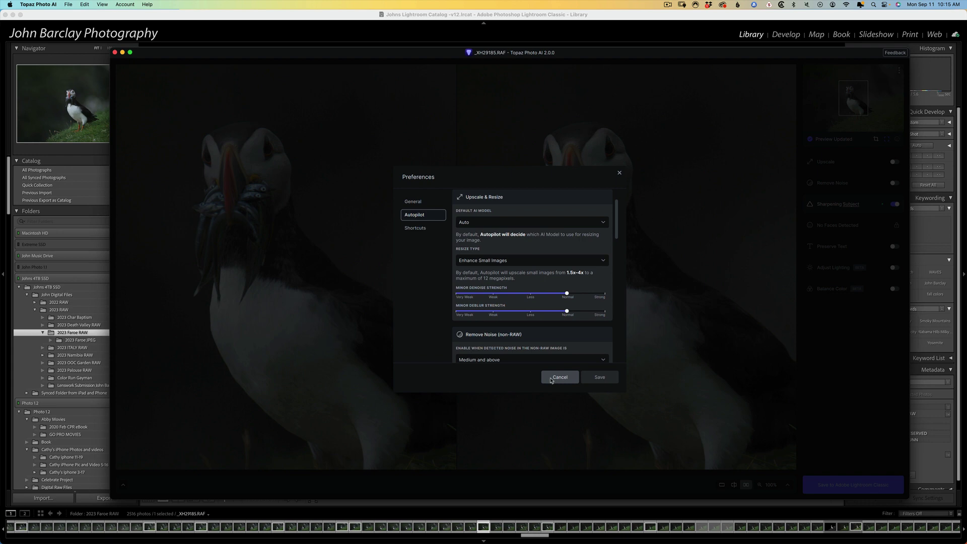
click(559, 380)
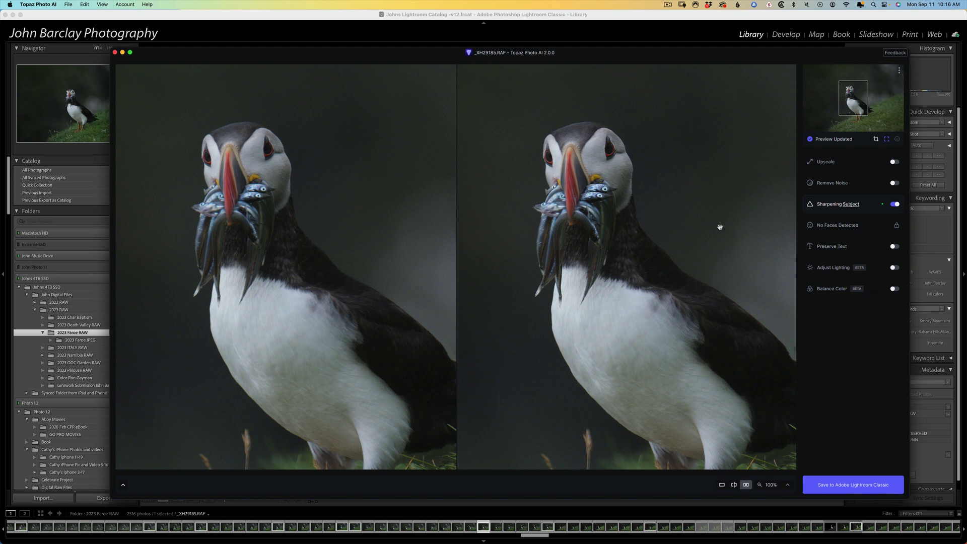
Pan both preview panes onto the puffin's head and fish-filled beak.
drag(710, 217, 693, 230)
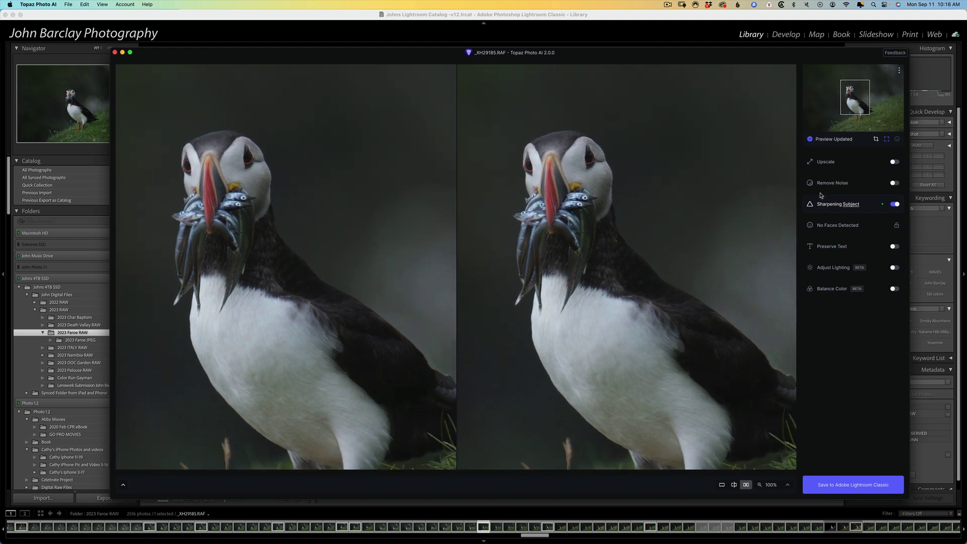
mouse_move(811, 205)
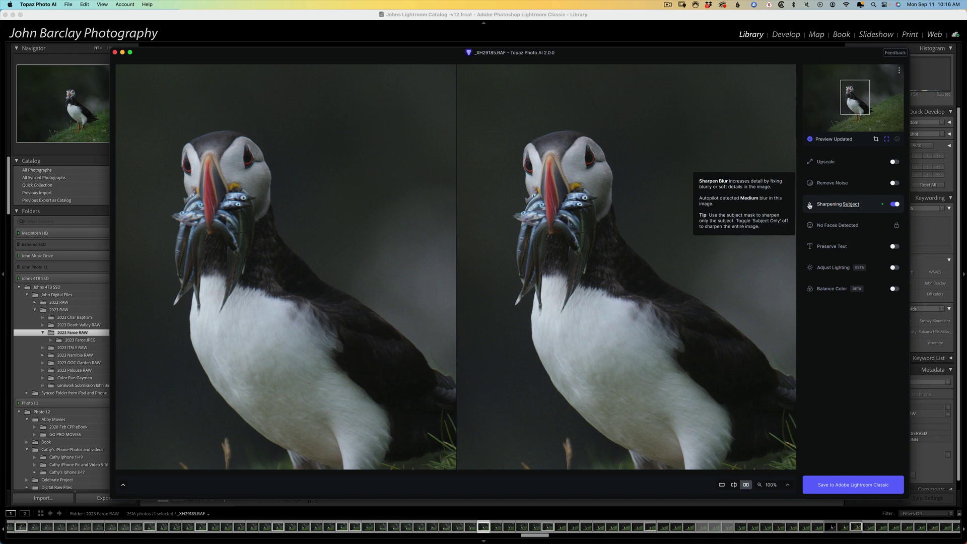
click(810, 205)
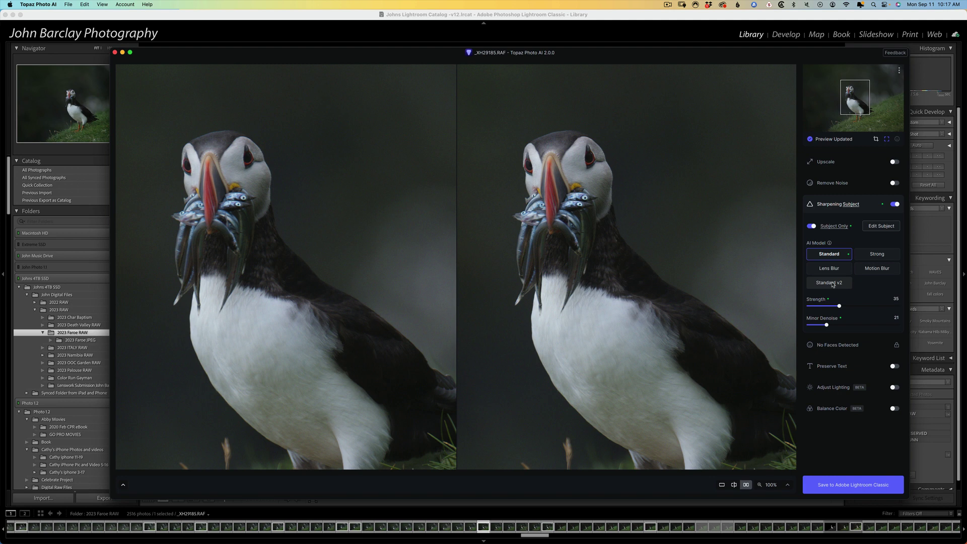
click(831, 284)
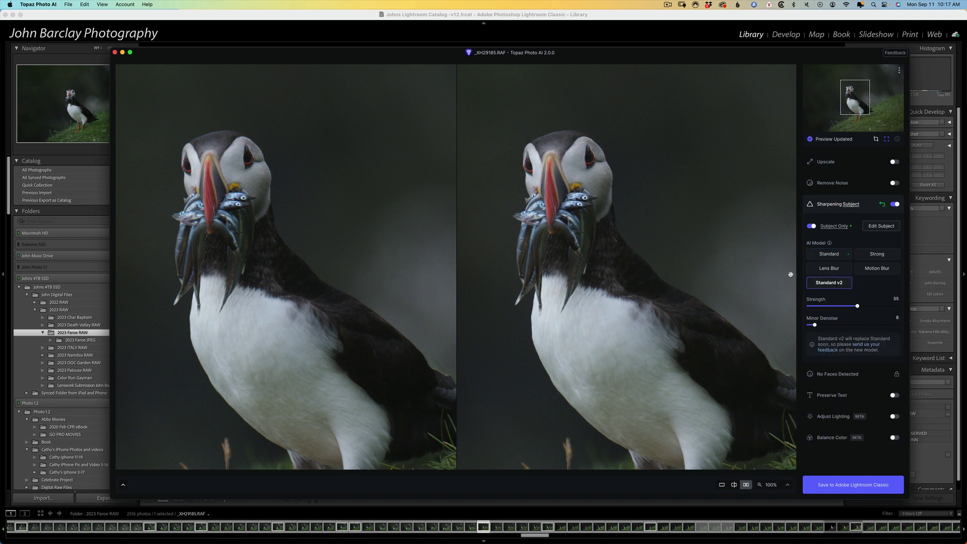
click(597, 208)
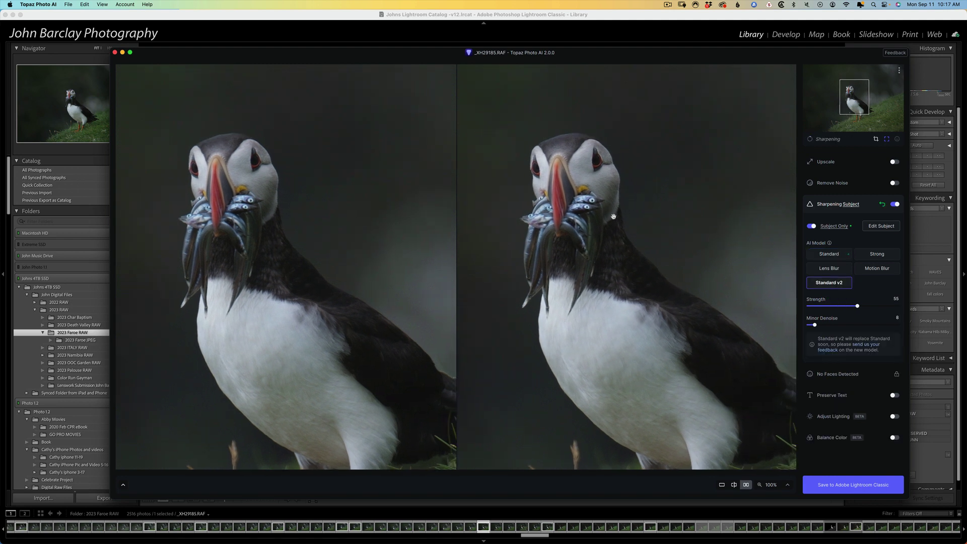
scroll(613, 216, up, 2)
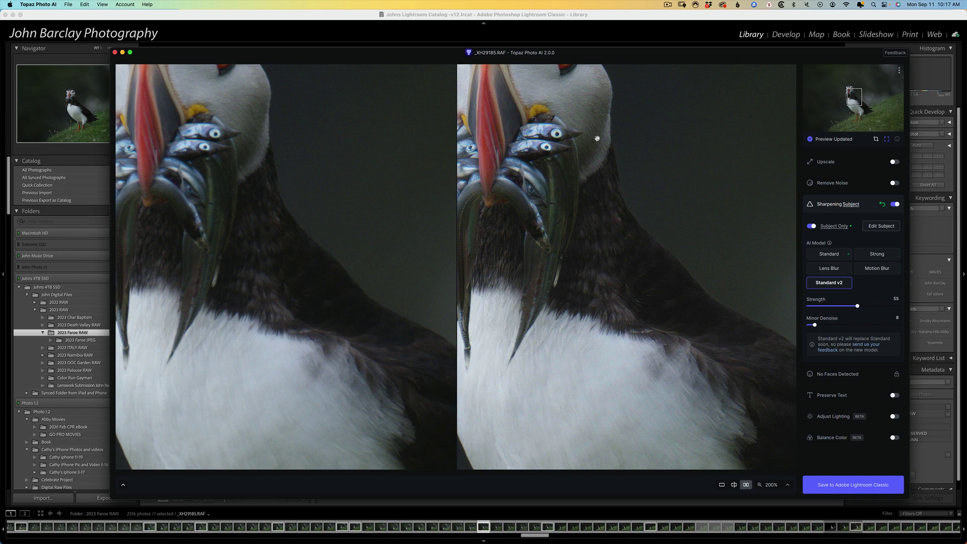
drag(598, 138, 672, 271)
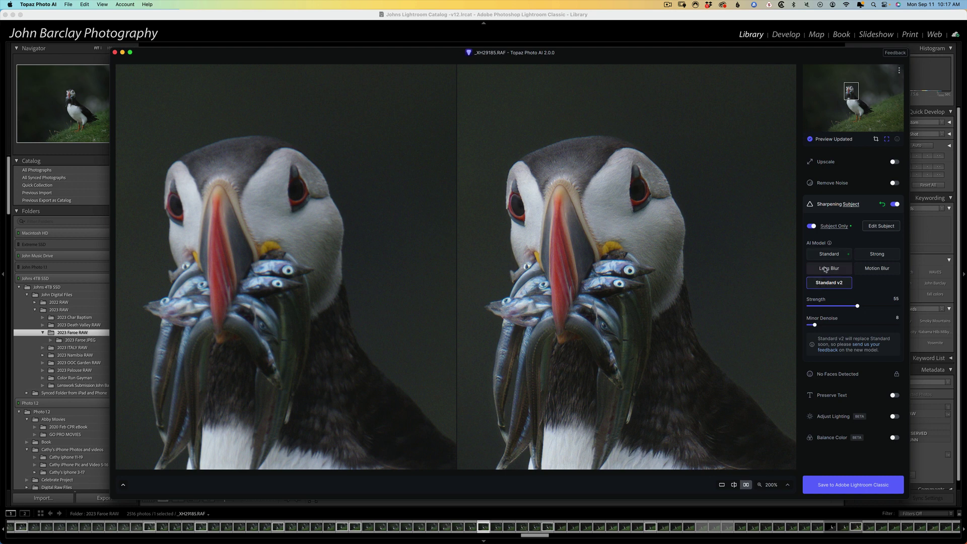
click(826, 269)
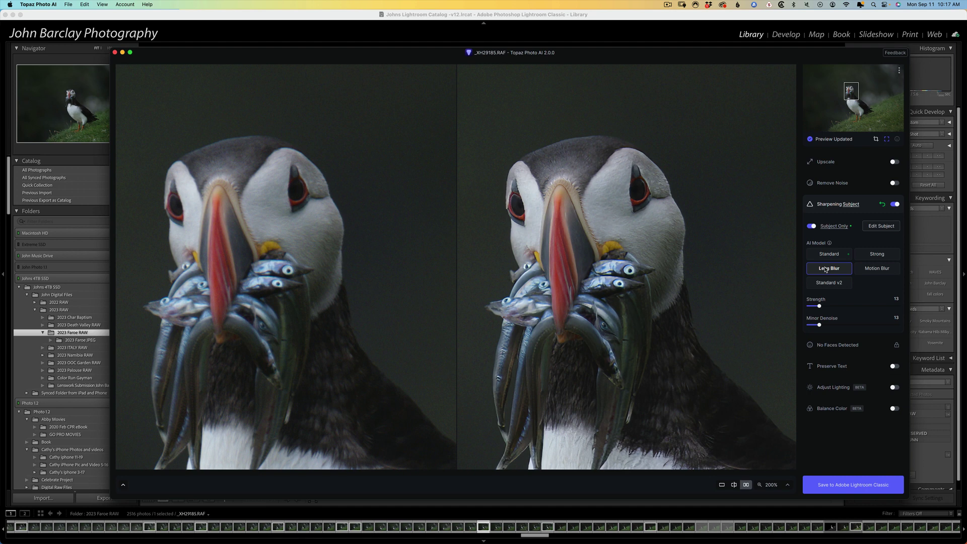
click(827, 283)
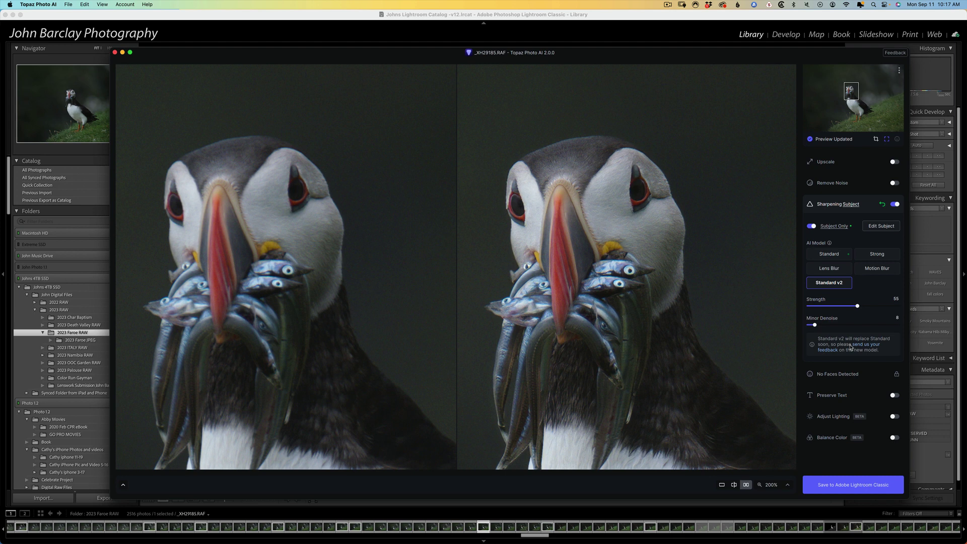
drag(669, 298, 664, 267)
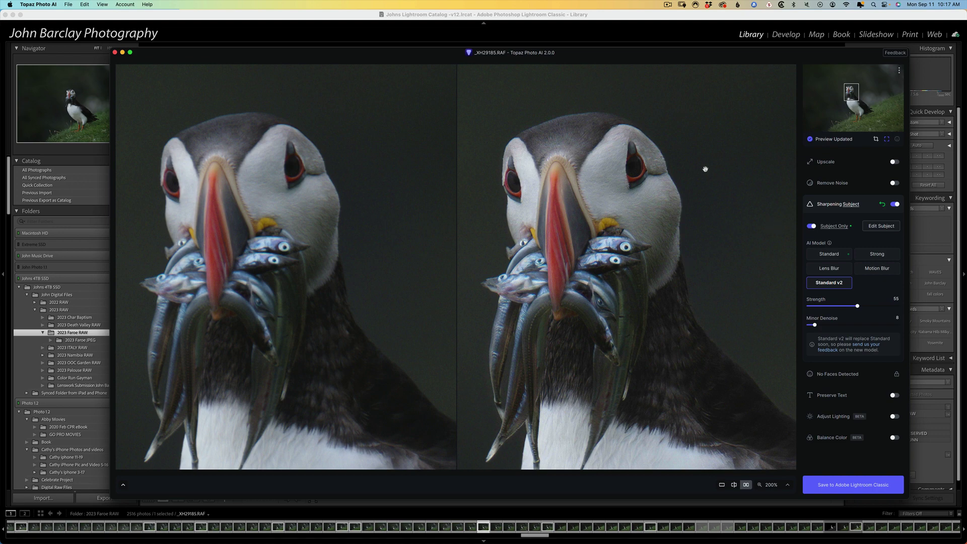
Zoom the preview to 400% over the puffin and turn on Remove Noise.
drag(704, 166, 696, 196)
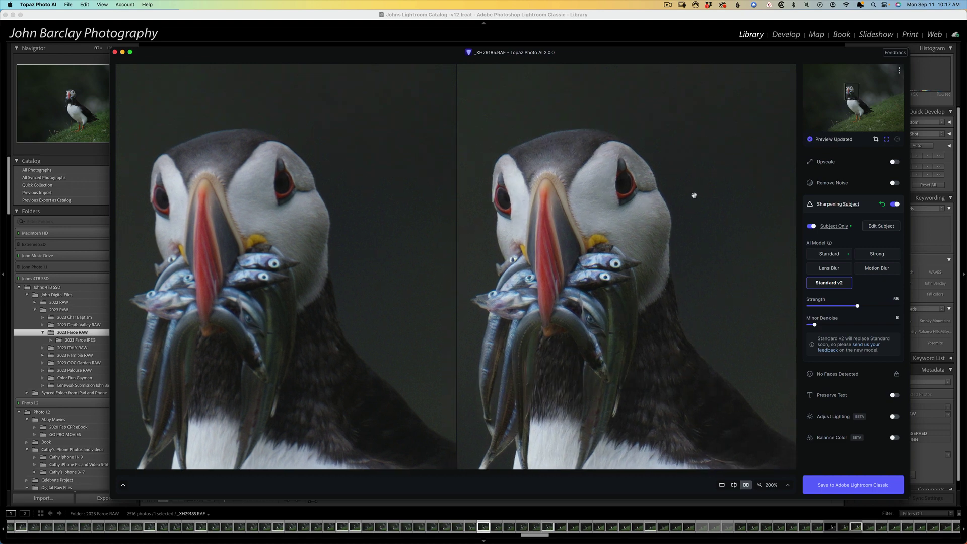
scroll(695, 196, up, 2)
scroll(743, 151, up, 2)
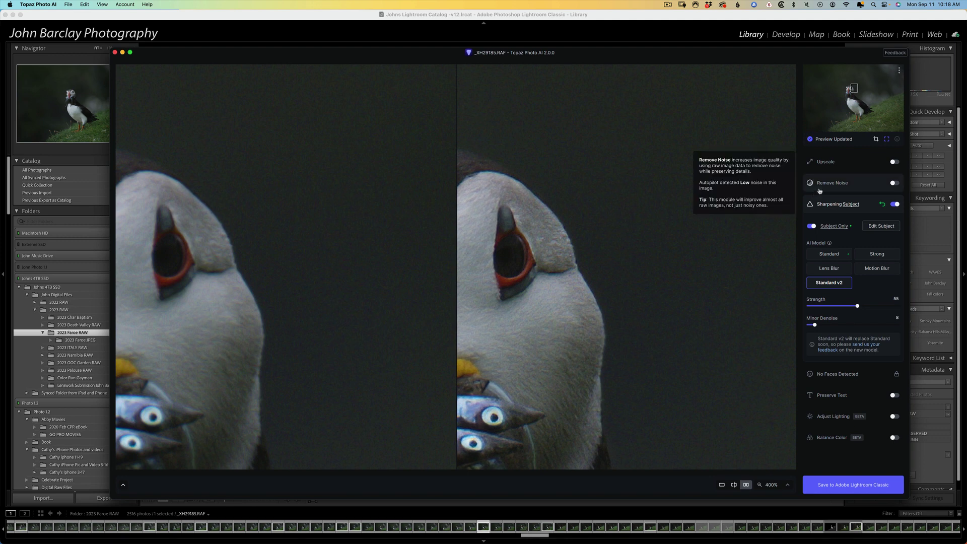
click(894, 184)
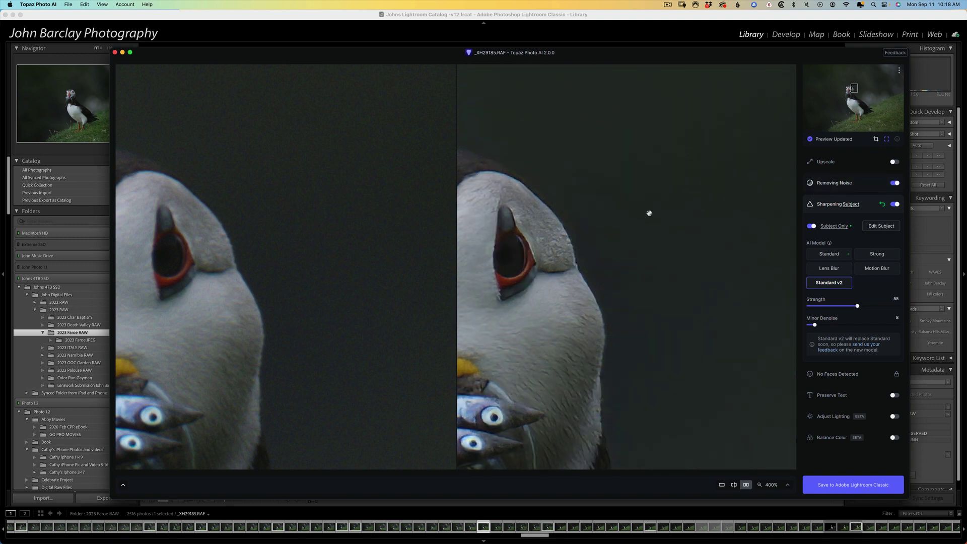
Compare against the original, then zoom back to 200% showing the whole puffin head.
drag(624, 242, 630, 241)
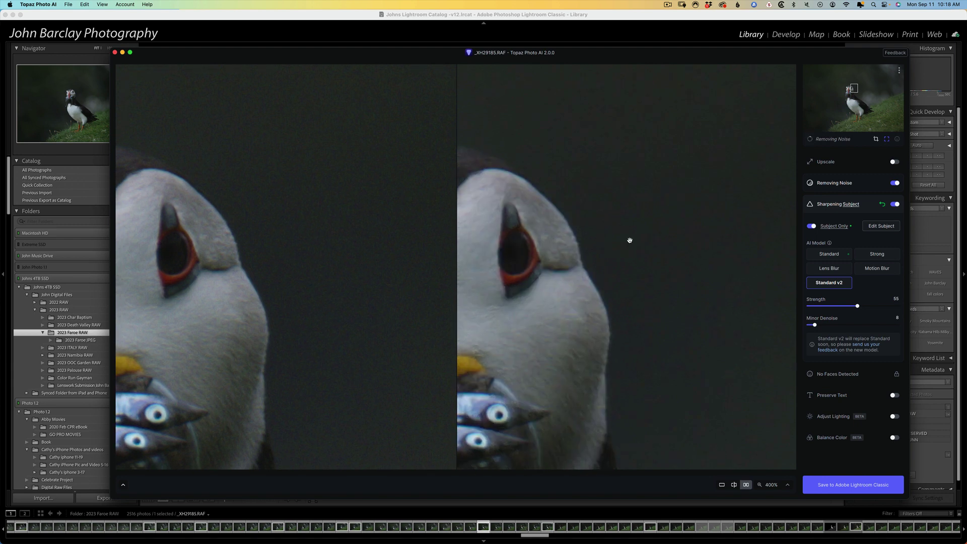
drag(535, 322, 607, 222)
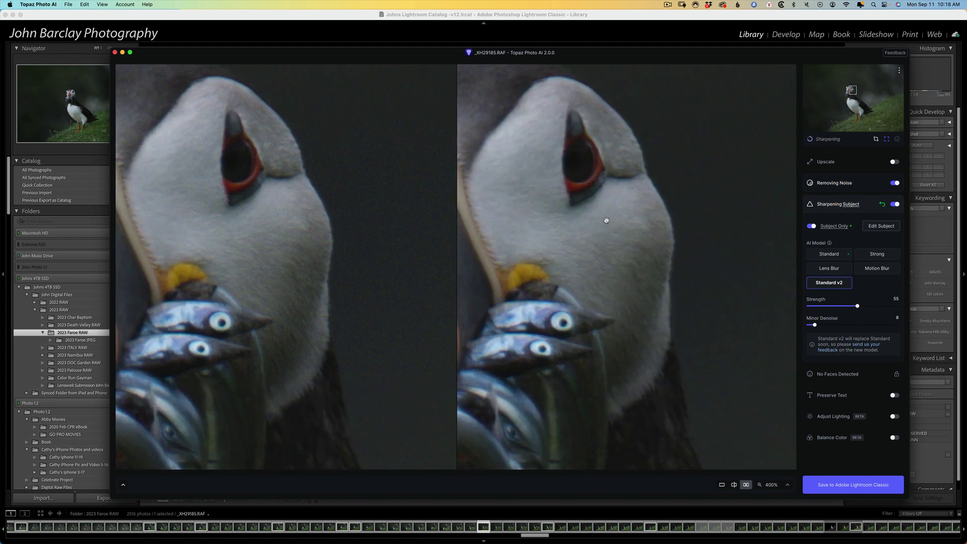
key(super+minus)
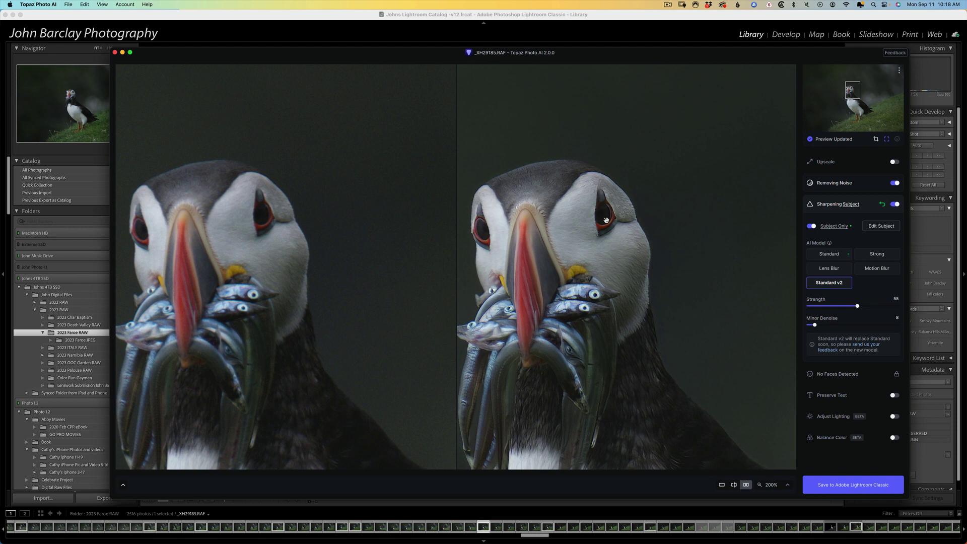
drag(602, 260, 618, 194)
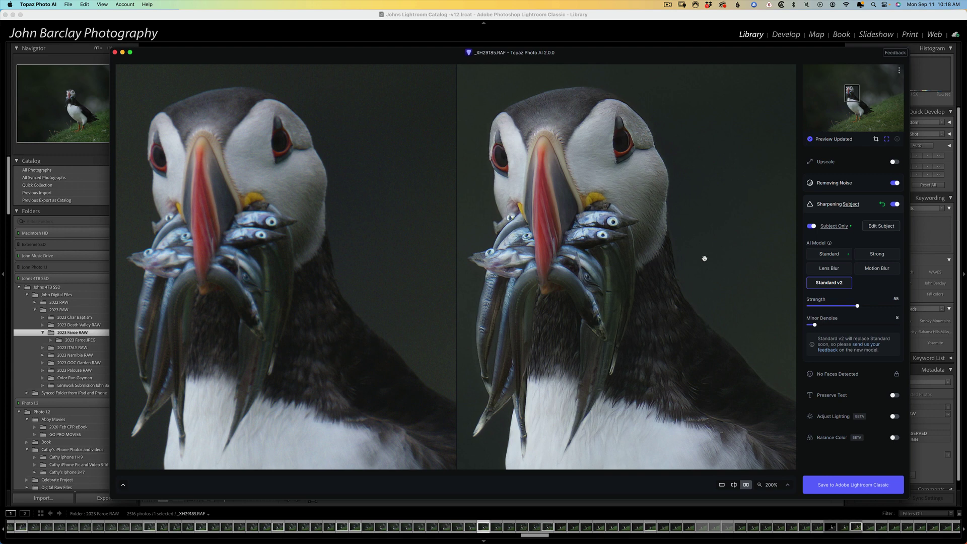
Expand Removing Noise to show Strength 13 and Minor Deblur 1, then compare with the original.
click(810, 204)
click(810, 205)
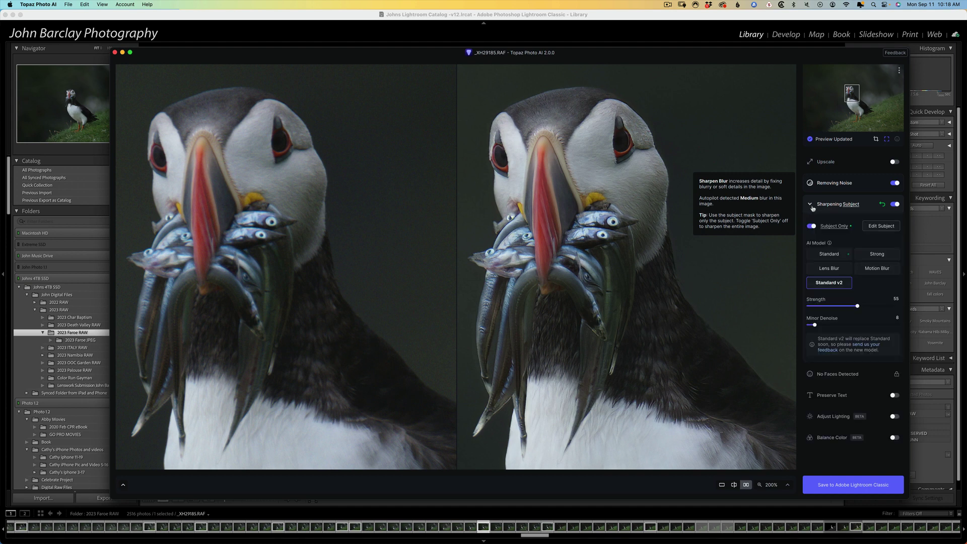
click(810, 183)
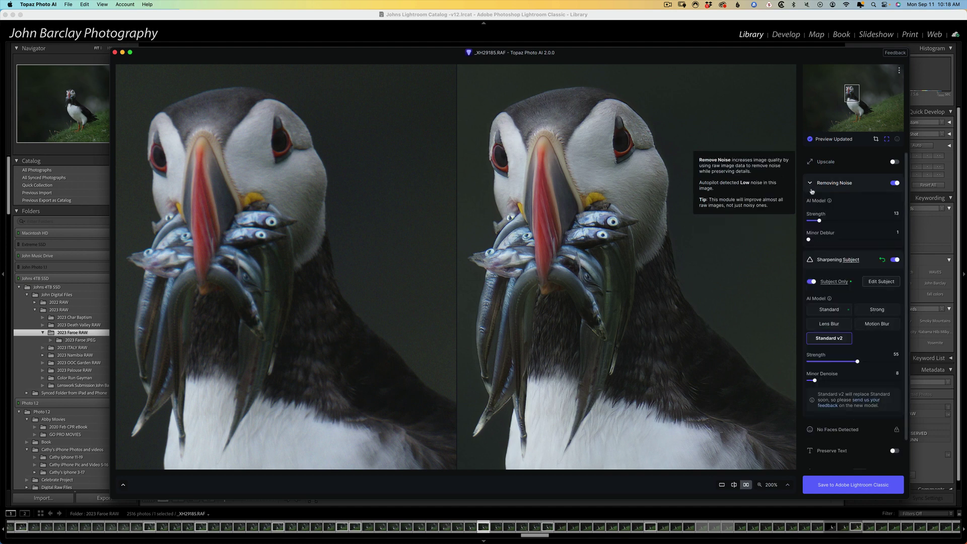
click(820, 221)
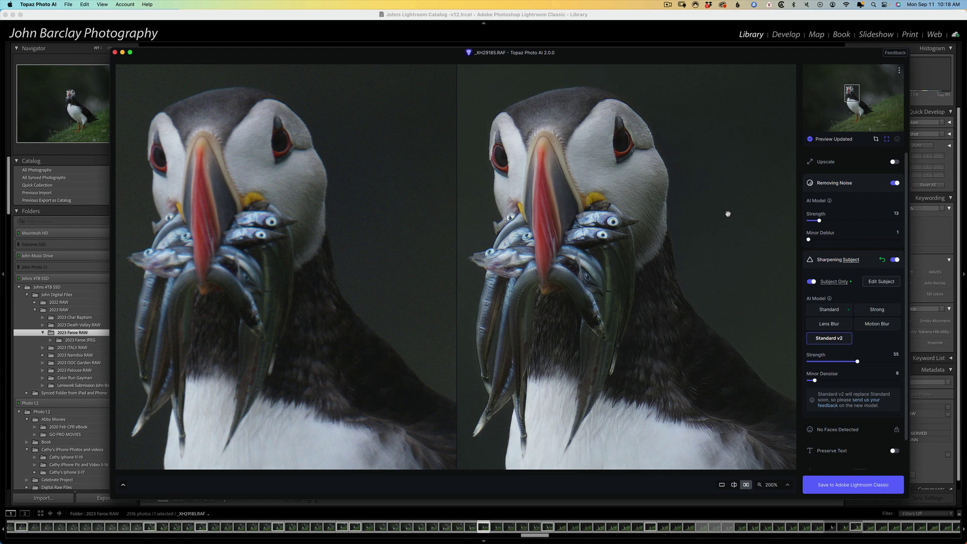
drag(710, 205, 725, 219)
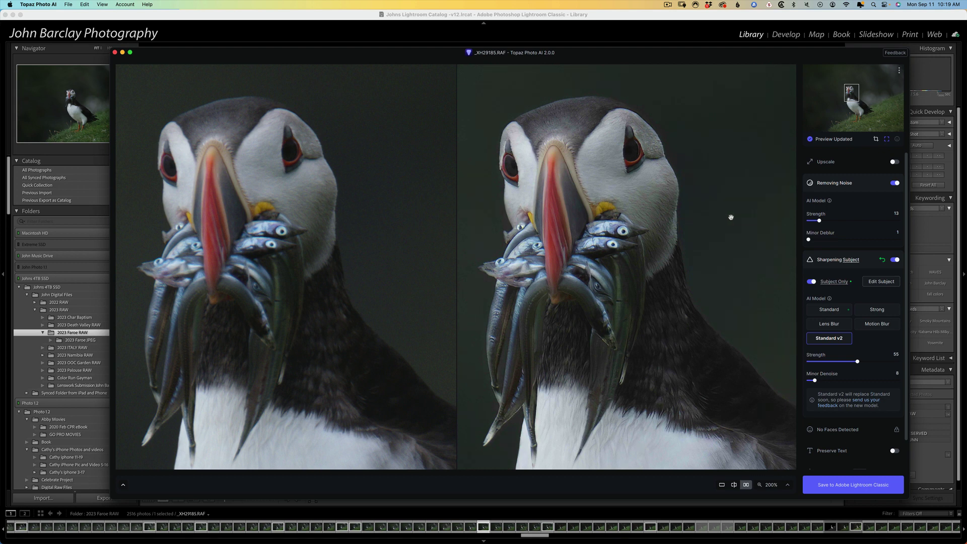
mouse_move(735, 206)
mouse_down()
mouse_move(718, 214)
mouse_move(726, 210)
mouse_up()
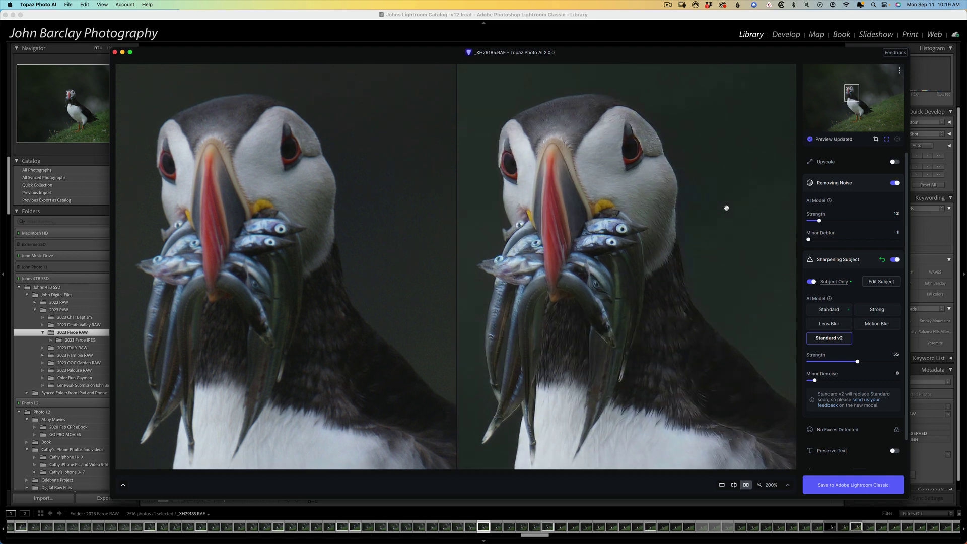
Try the beta Adjust Lighting and leave it off, then turn on Balance Color for warmer tones.
scroll(726, 208, down, 5)
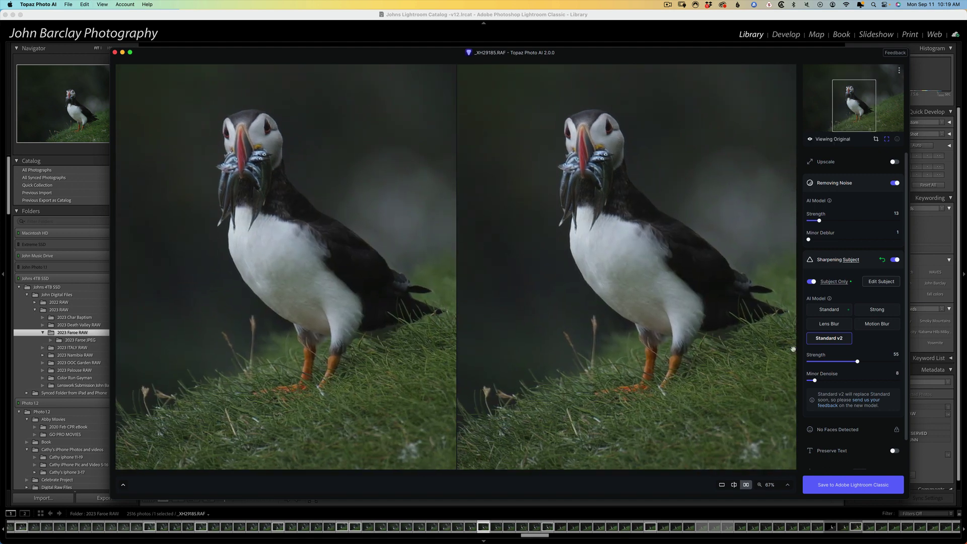
scroll(857, 274, down, 2)
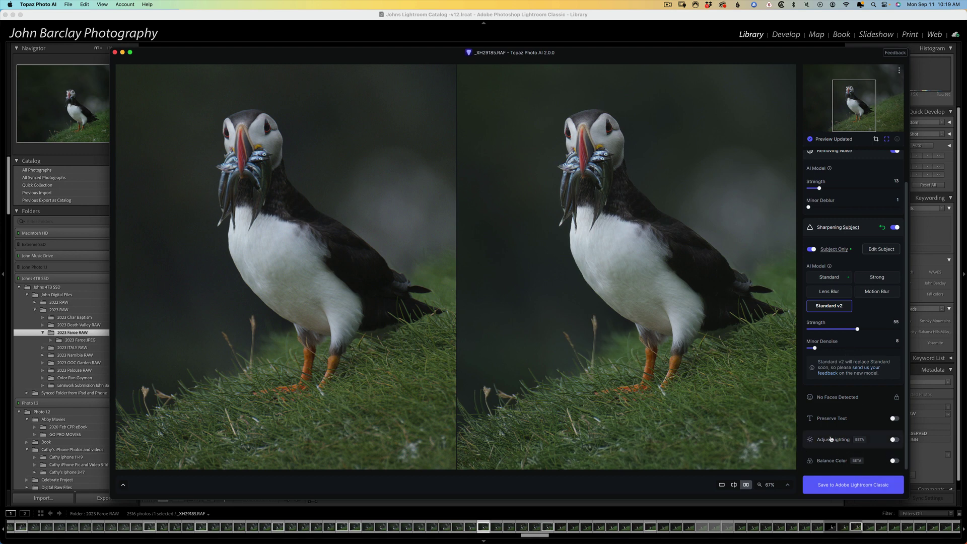
click(895, 440)
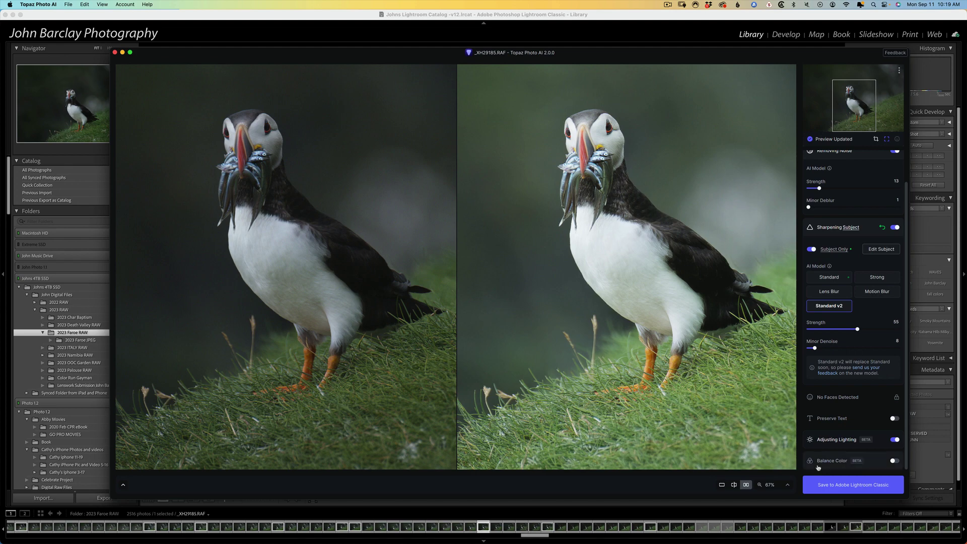
click(896, 440)
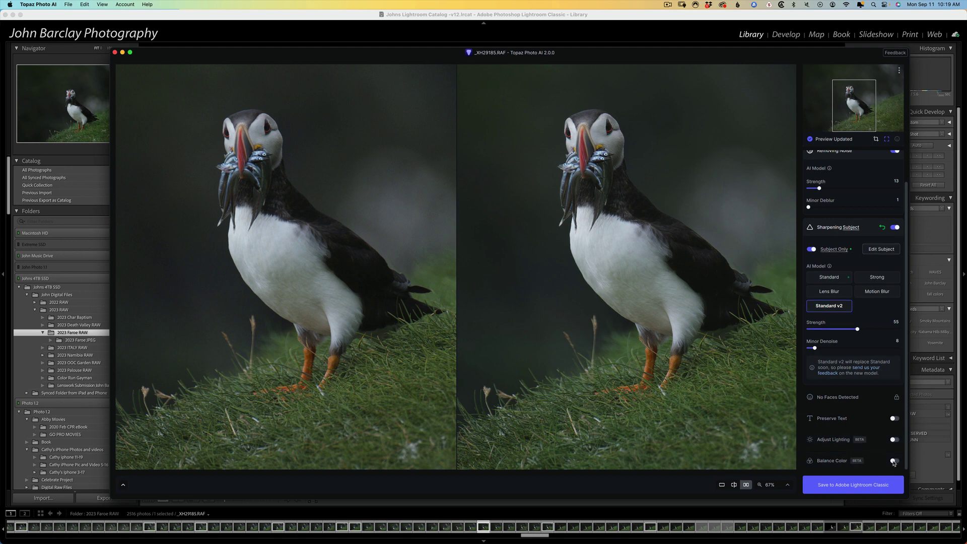
click(894, 462)
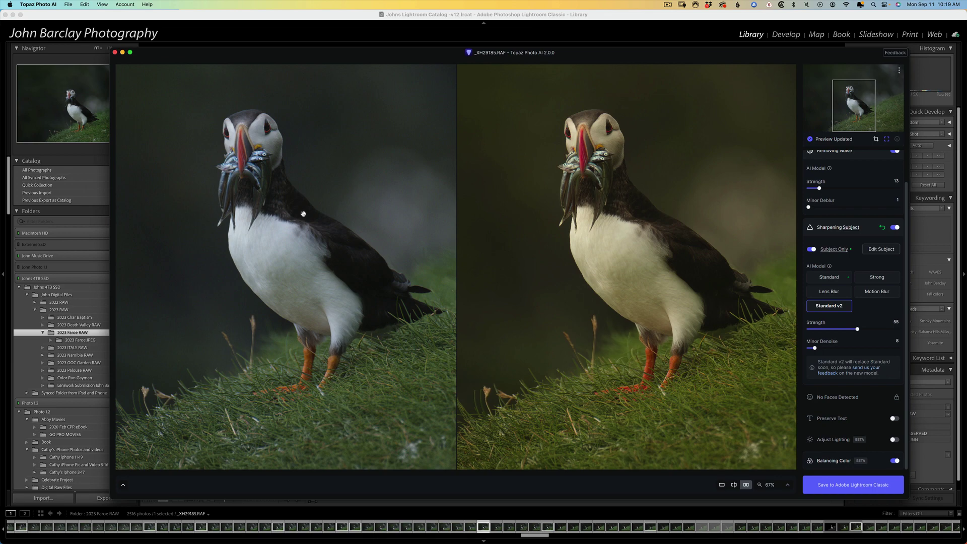
Compare with the original, then set Balancing Color Temperature to 35 and Opacity to 48.
click(592, 283)
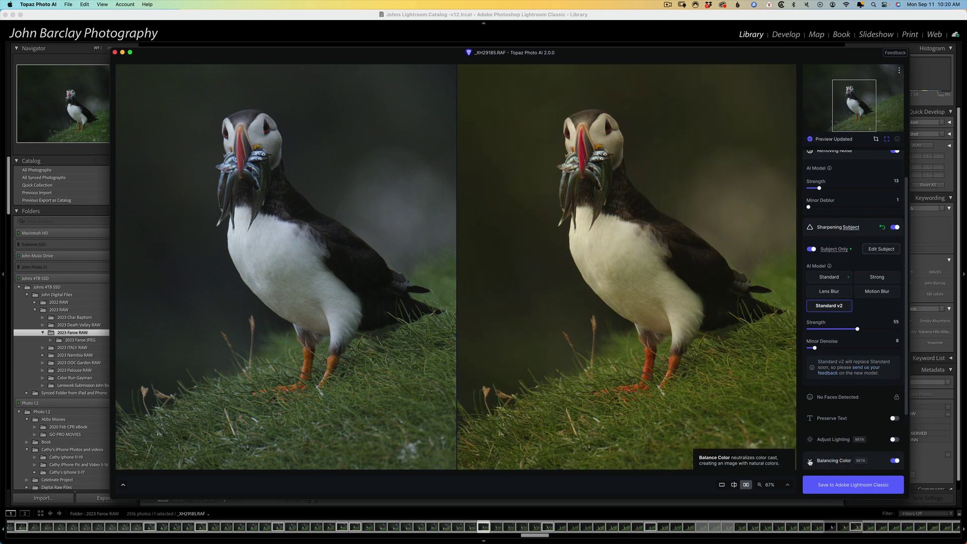
scroll(811, 461, down, 1)
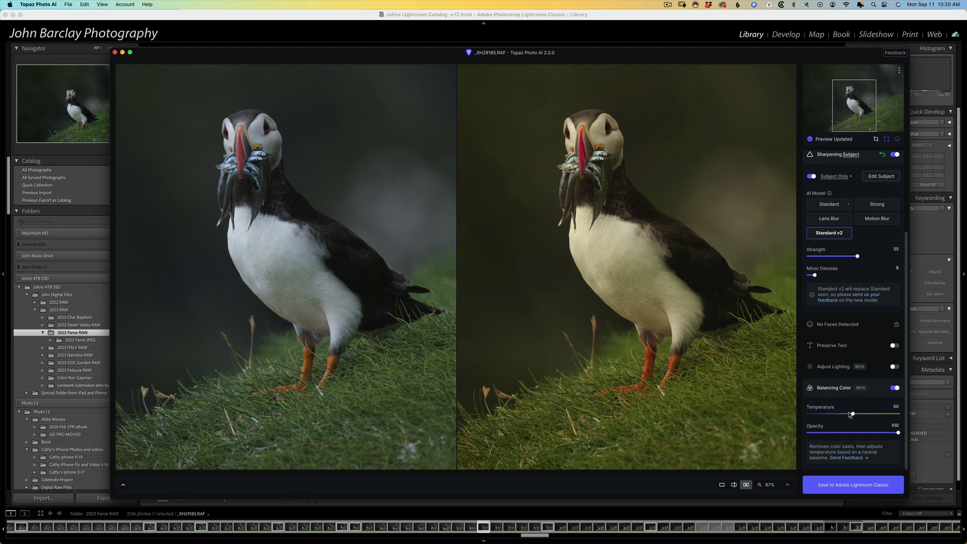
drag(852, 413, 839, 414)
drag(898, 432, 852, 434)
mouse_move(824, 141)
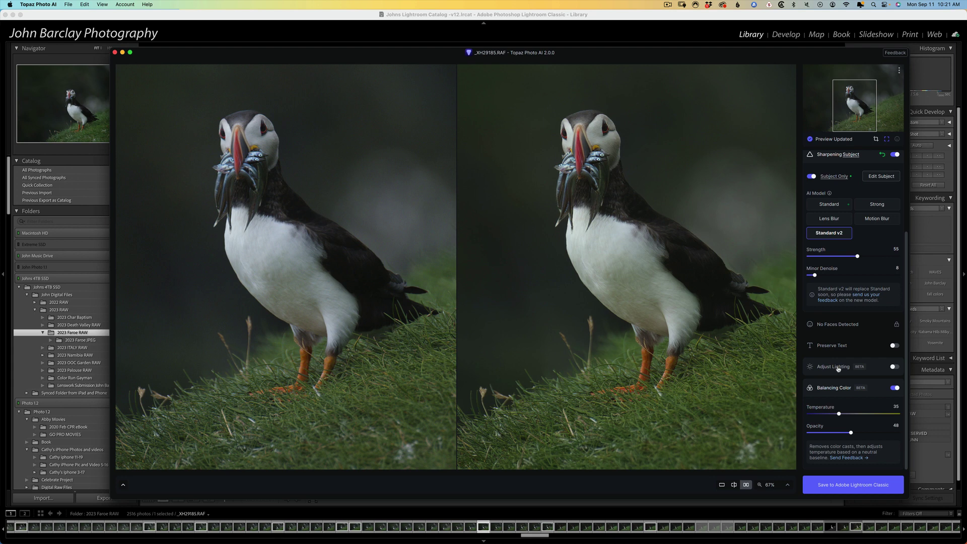
Re-enable Adjust Lighting with its Adjustment at 25.
click(838, 369)
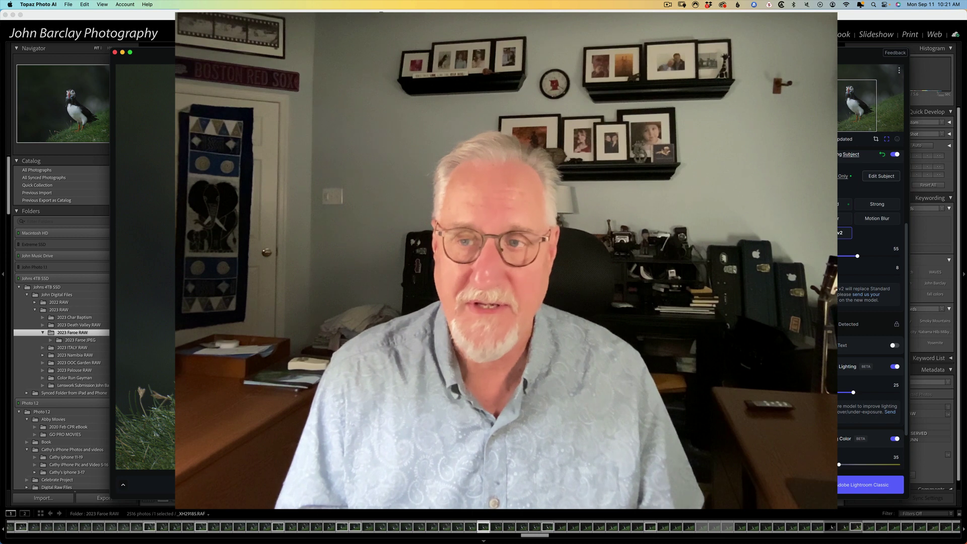
Disable the Adjust Lighting toggle once more, keeping noise removal, sharpening and colour balancing.
scroll(897, 441, up, 2)
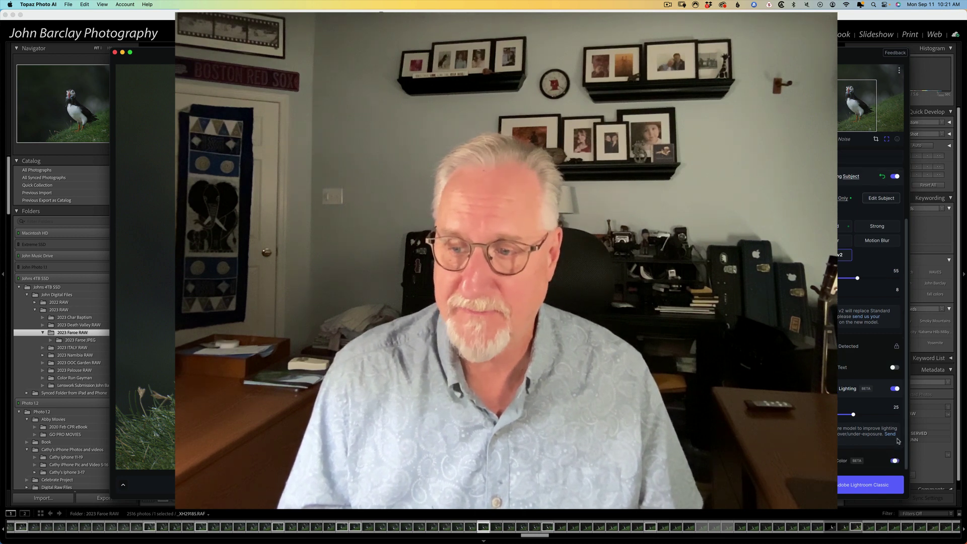
click(894, 389)
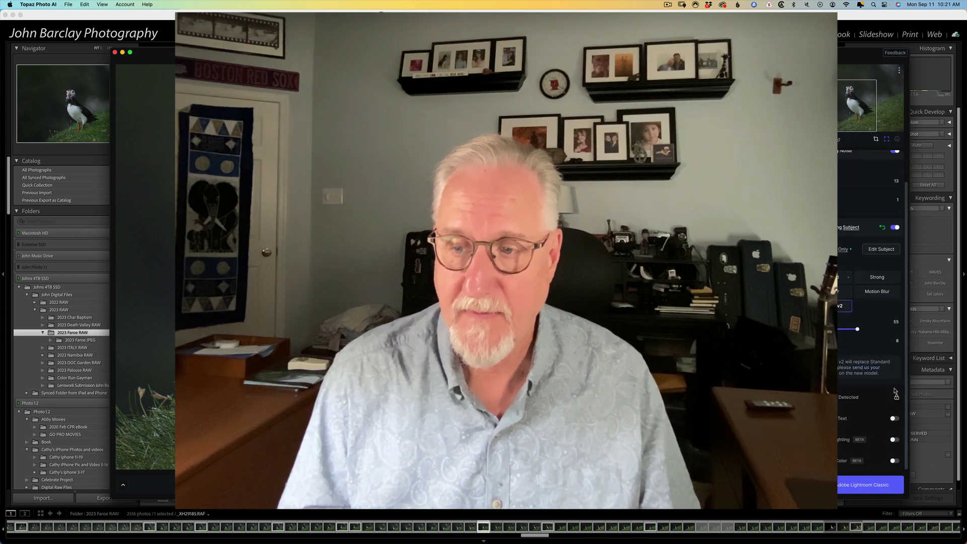